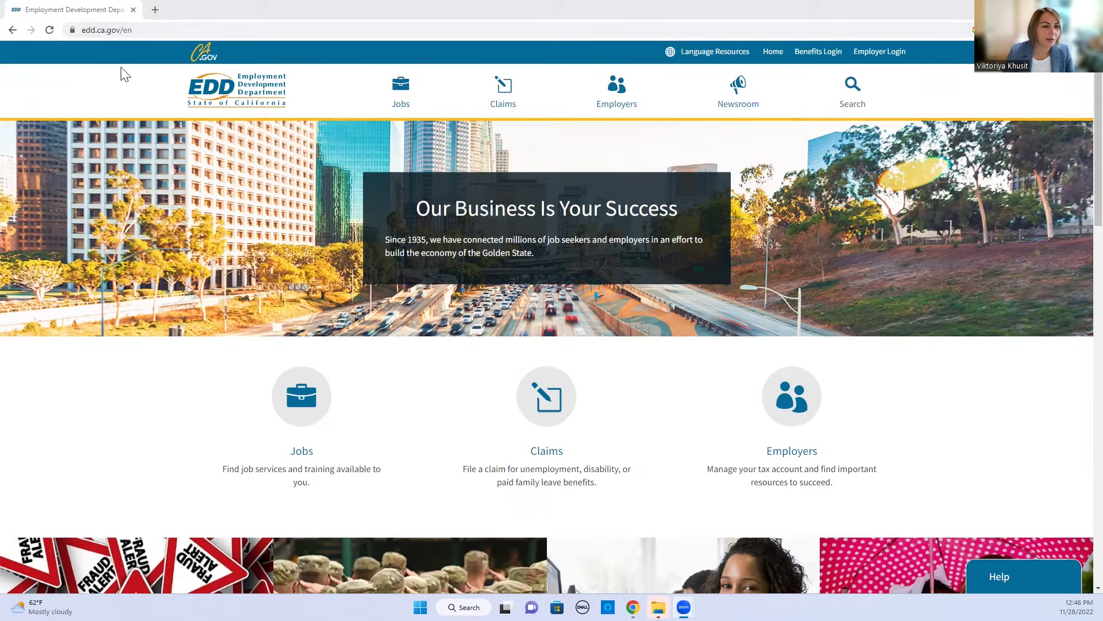
Search the EDD site for 'employee withholding' and open the DE 4 certificate PDF result.
click(852, 86)
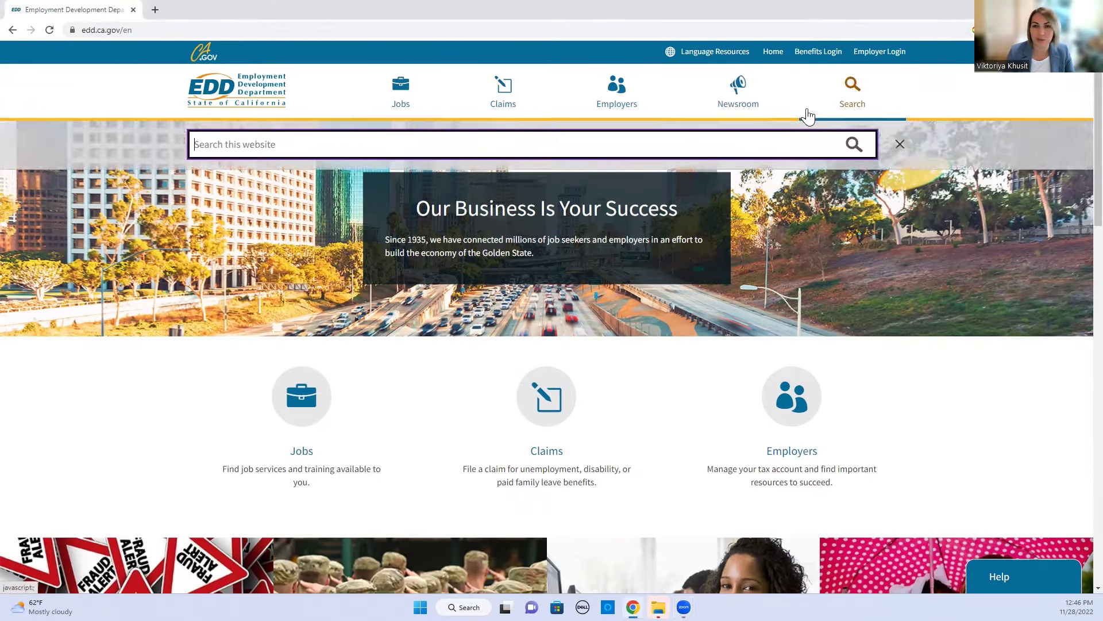
click(261, 143)
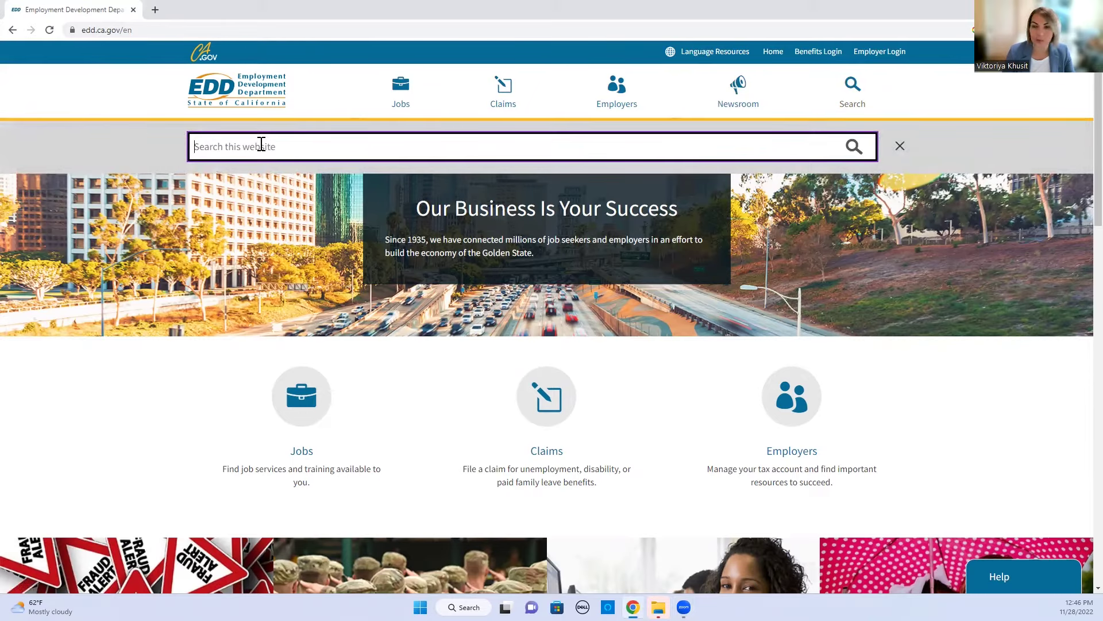
text(employee witholding)
key(Return)
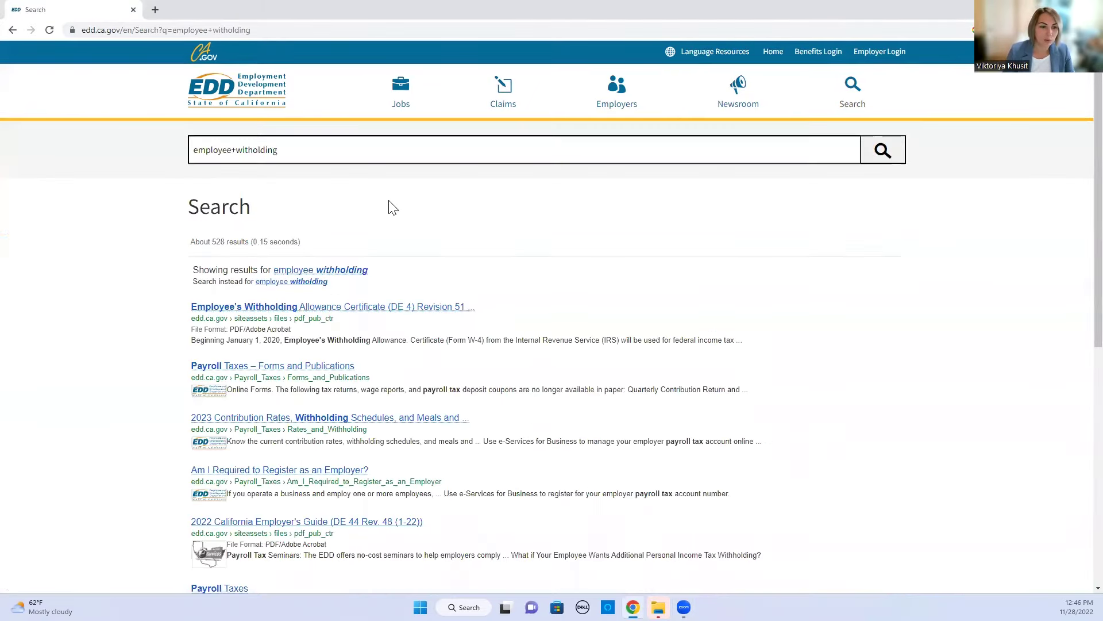
click(264, 311)
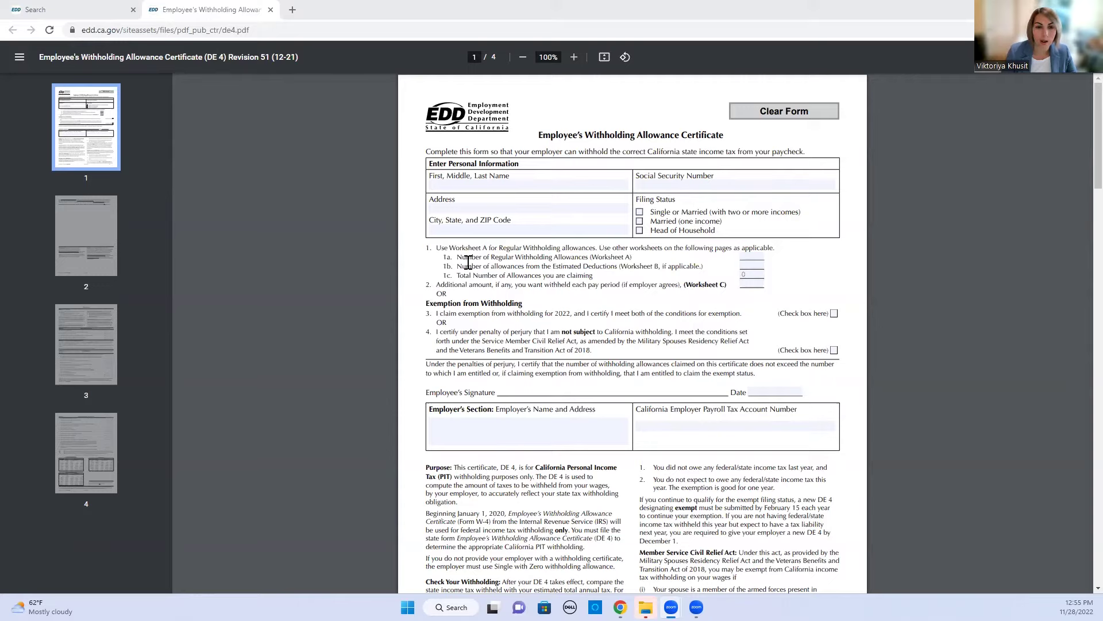
click(453, 188)
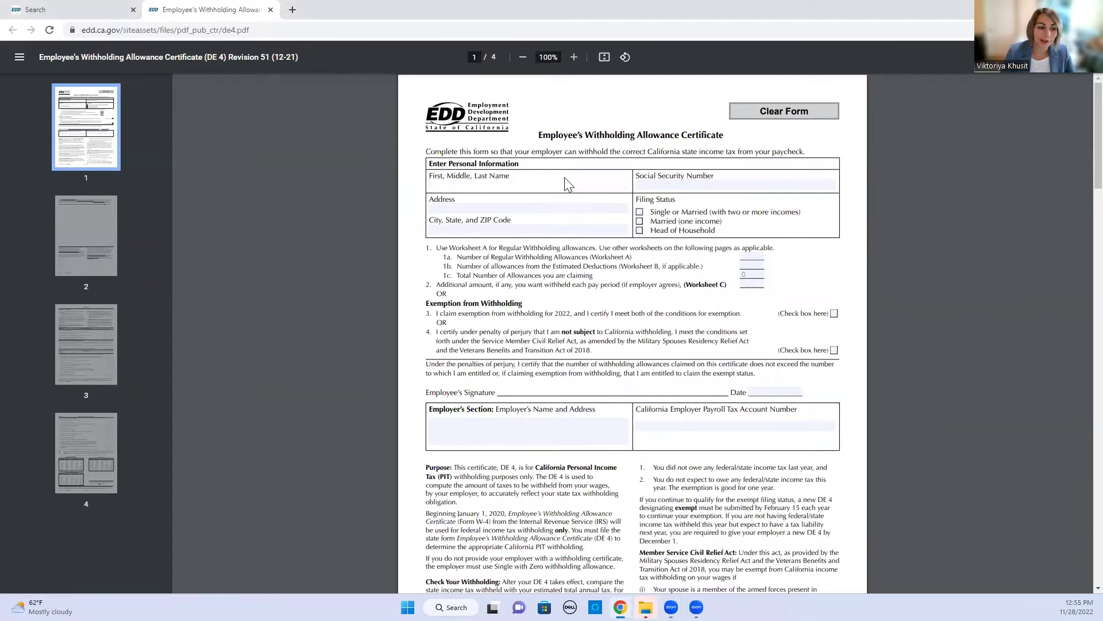
scroll(571, 182, down, 13)
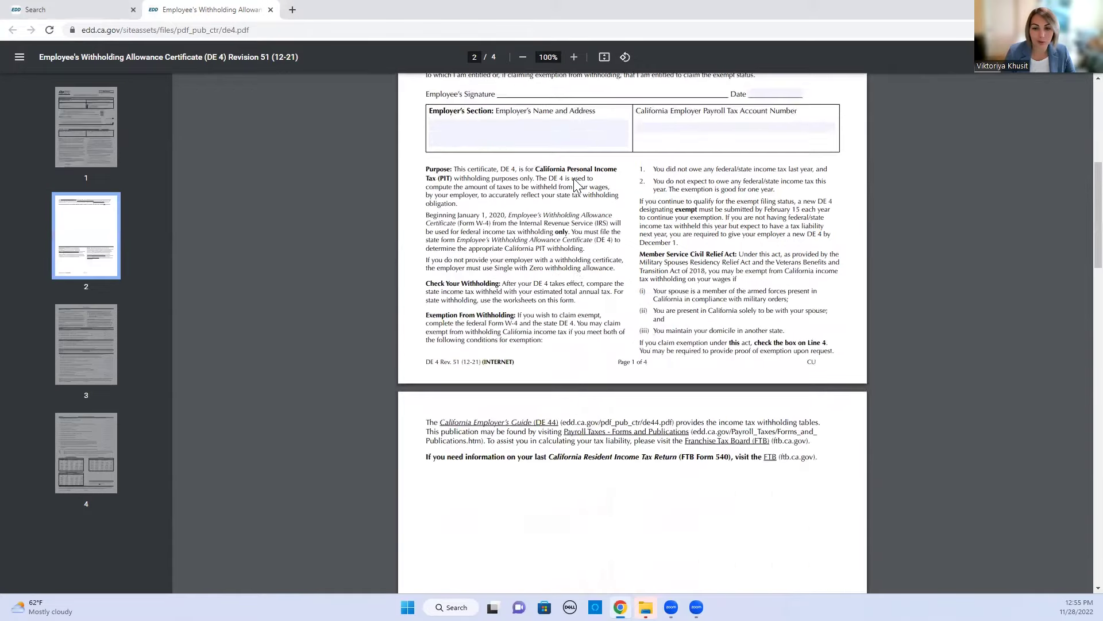
scroll(577, 185, down, 10)
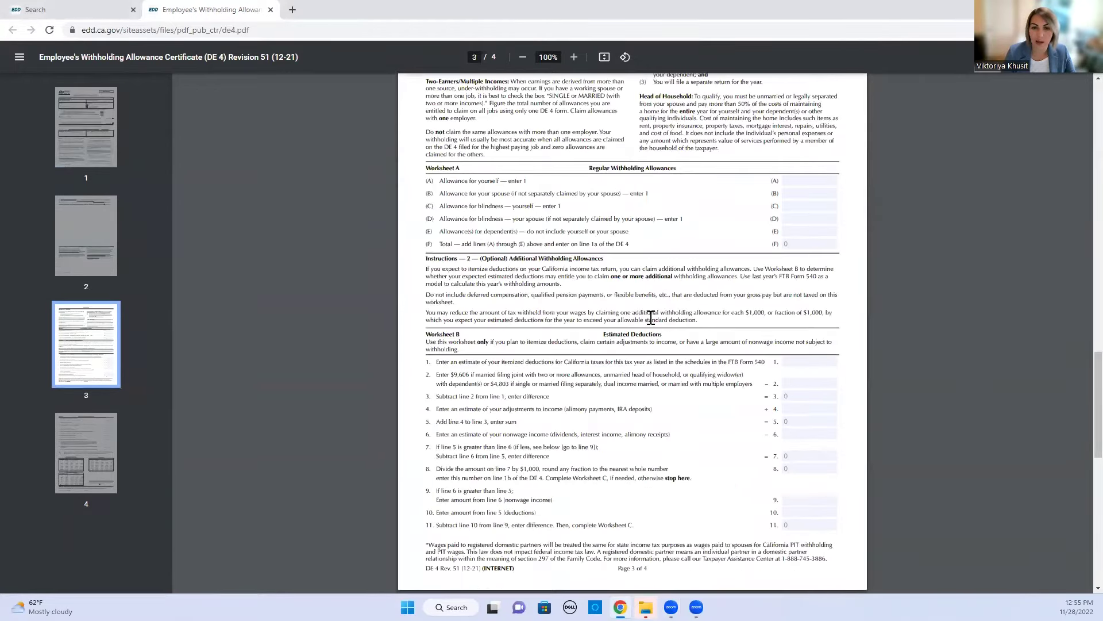
scroll(655, 310, up, 10)
scroll(659, 306, up, 7)
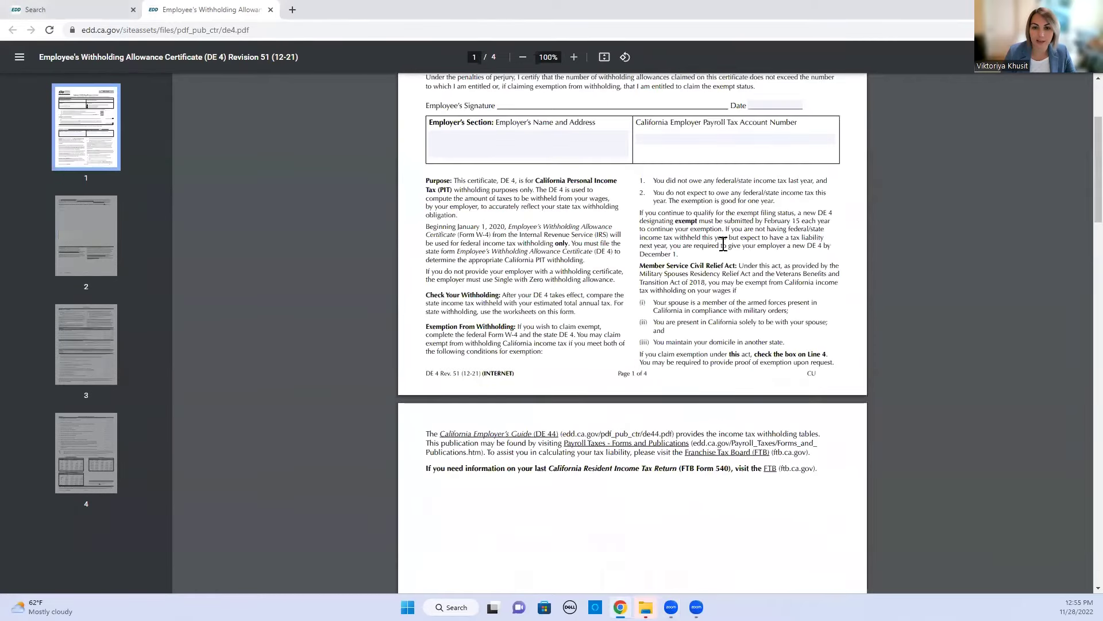
scroll(759, 249, up, 3)
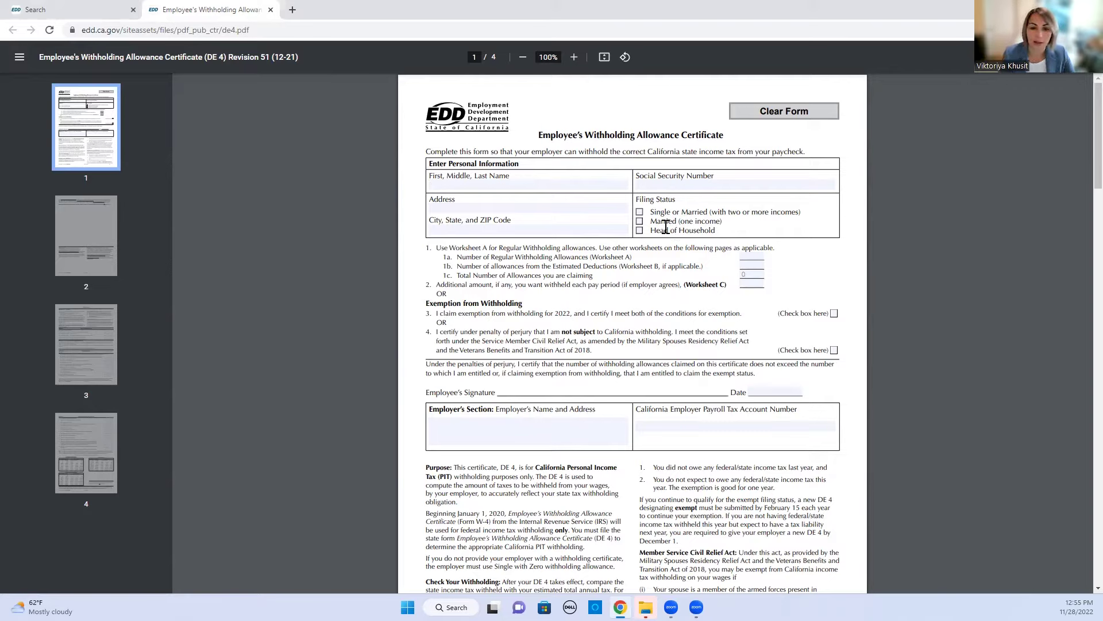
Check 'Single or Married (with two or more incomes)' and scroll down to Worksheet A on page 3.
click(639, 212)
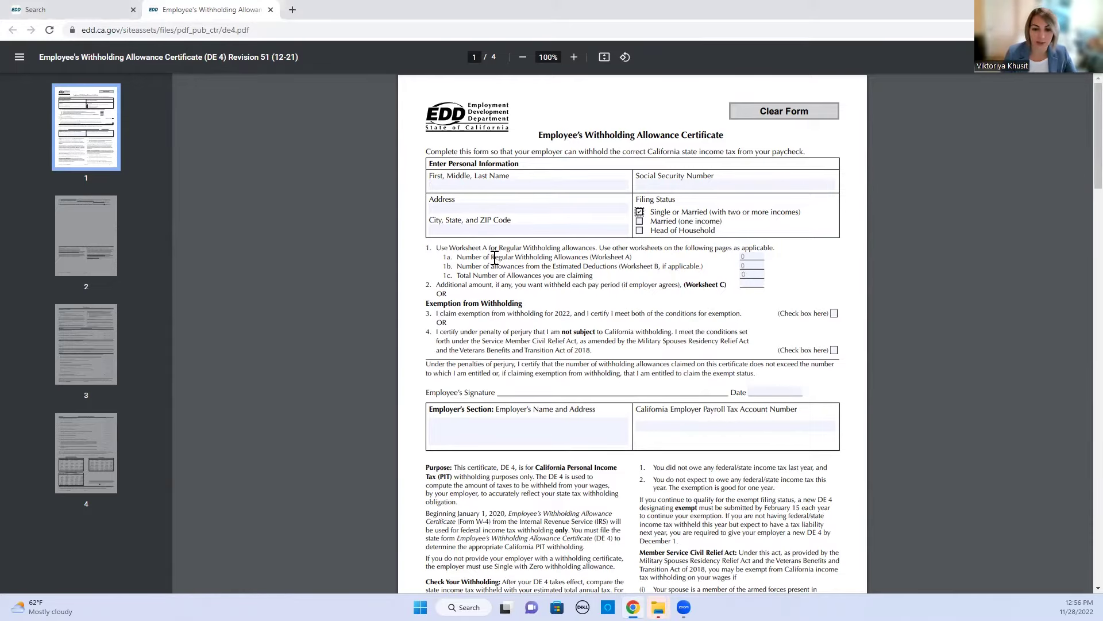
scroll(496, 258, down, 10)
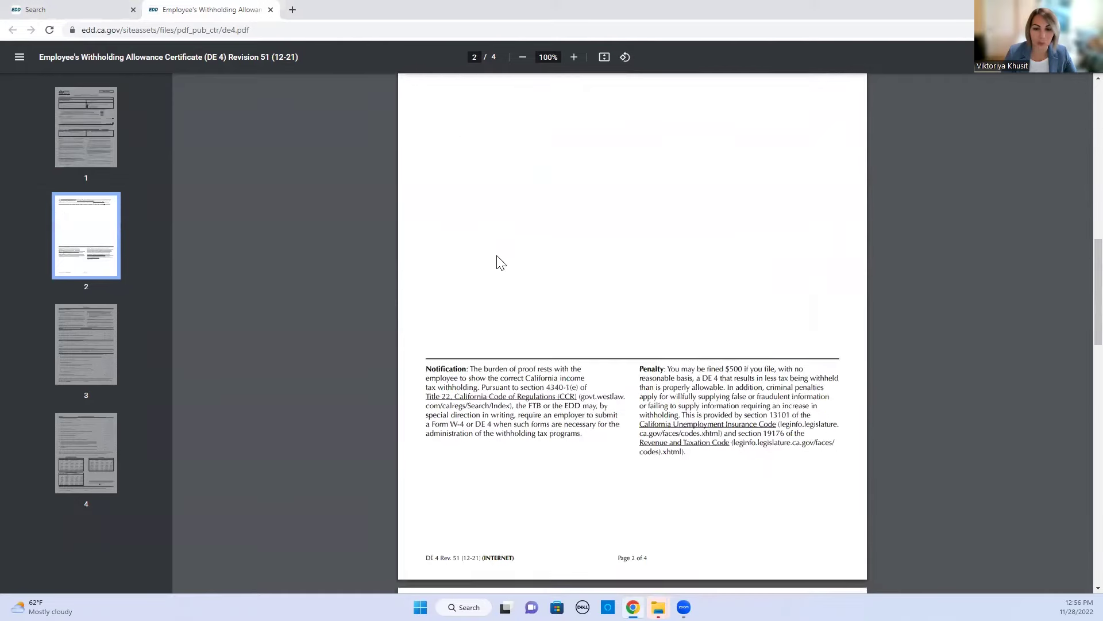
scroll(497, 259, down, 5)
scroll(497, 255, down, 4)
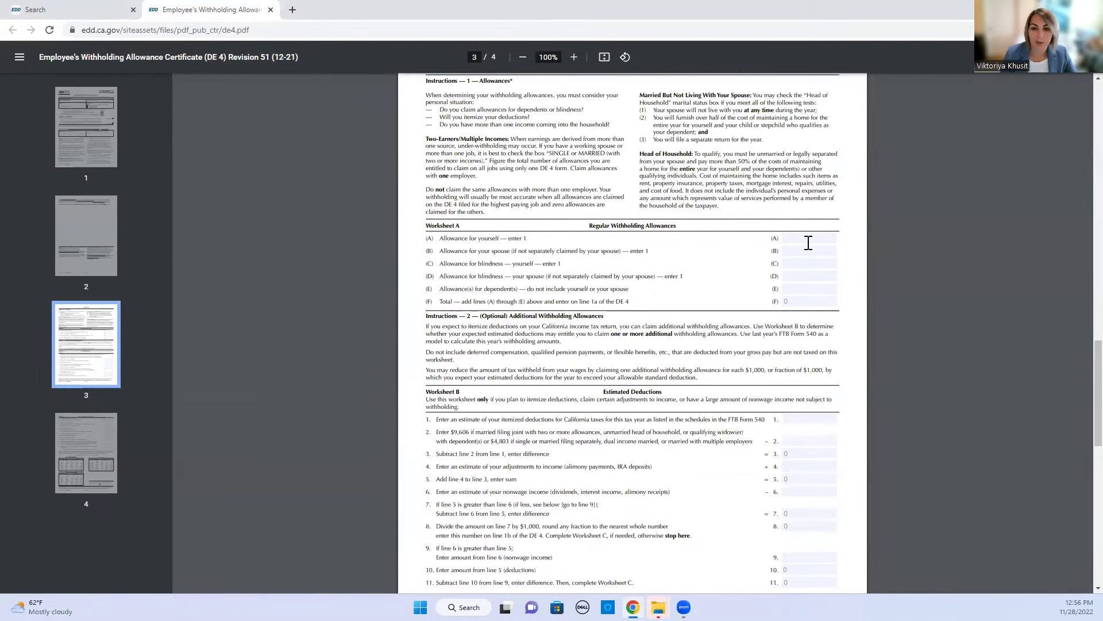
Fill Worksheet A with 1 for yourself, 1 for spouse, and 3 dependents, totaling 5.
click(808, 240)
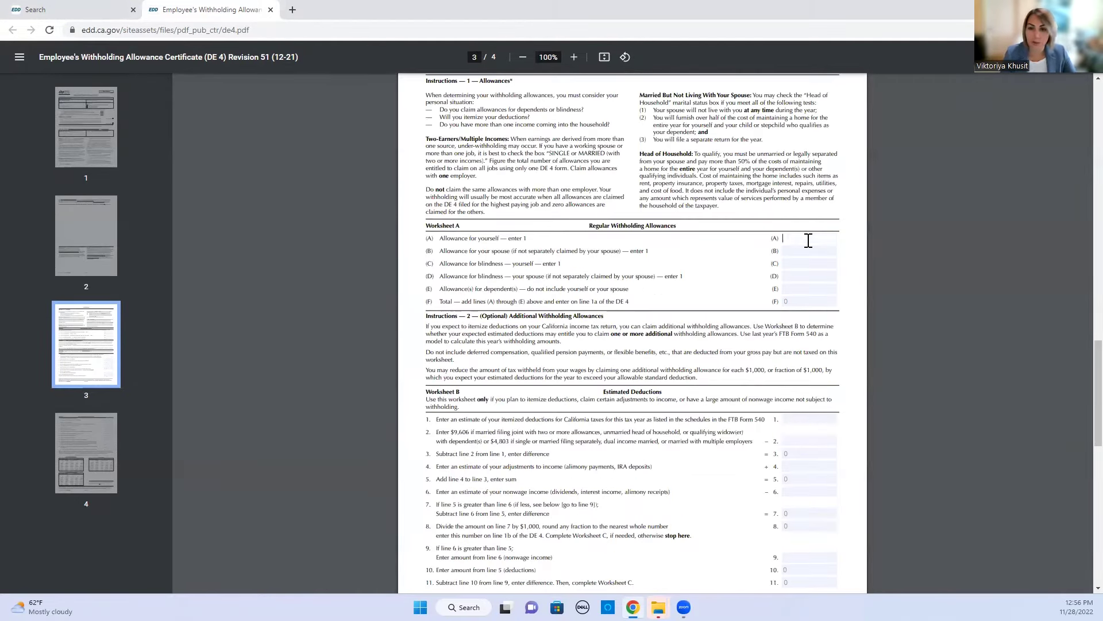
text(1)
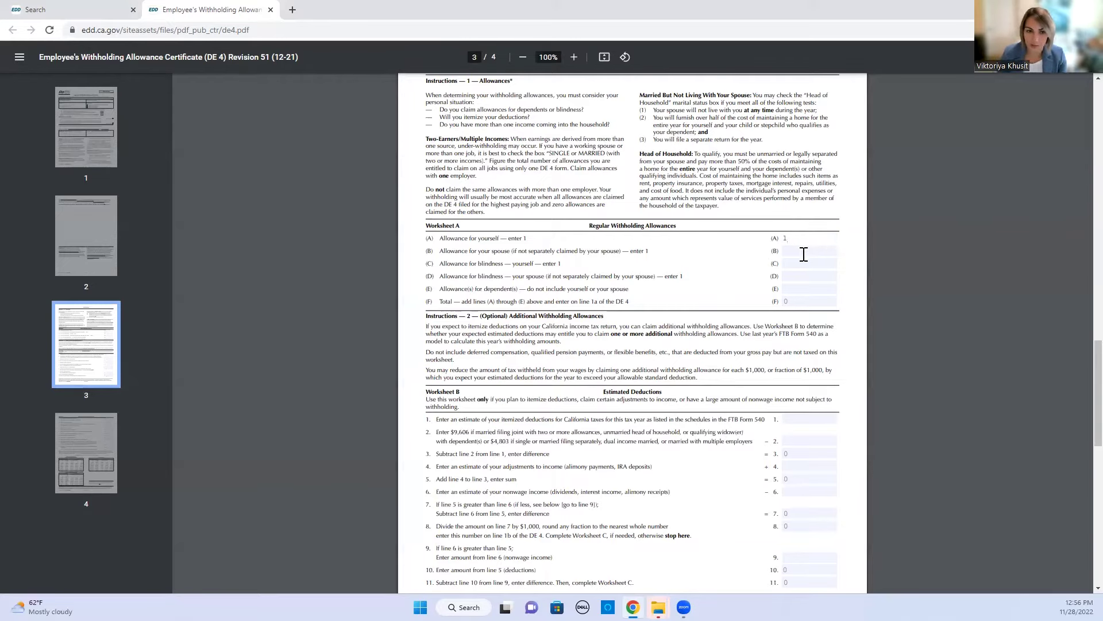
click(799, 251)
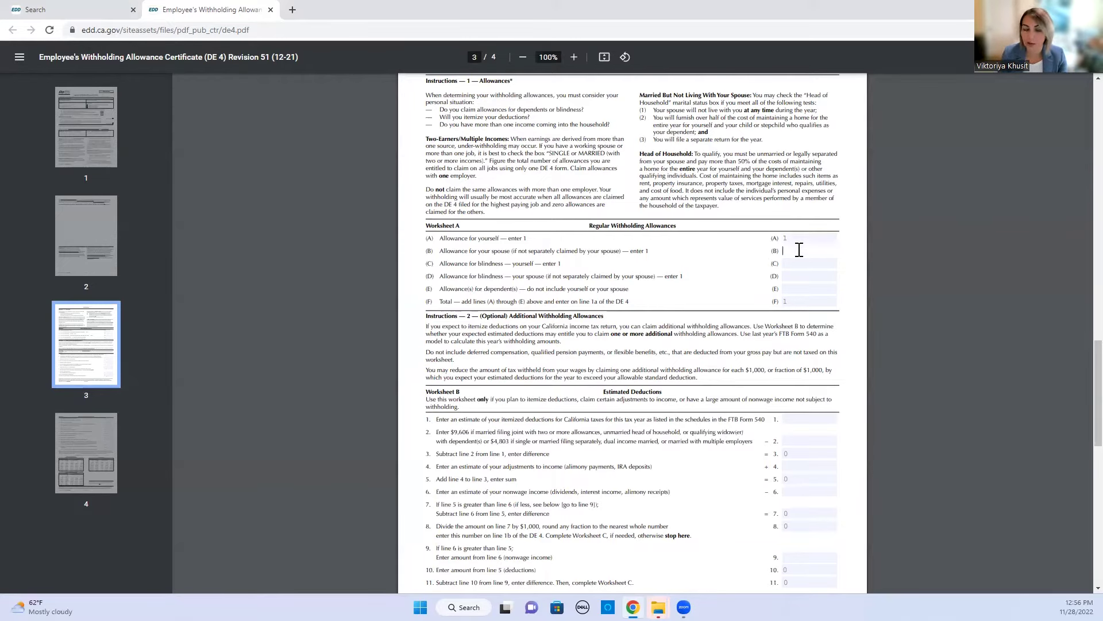
text(1)
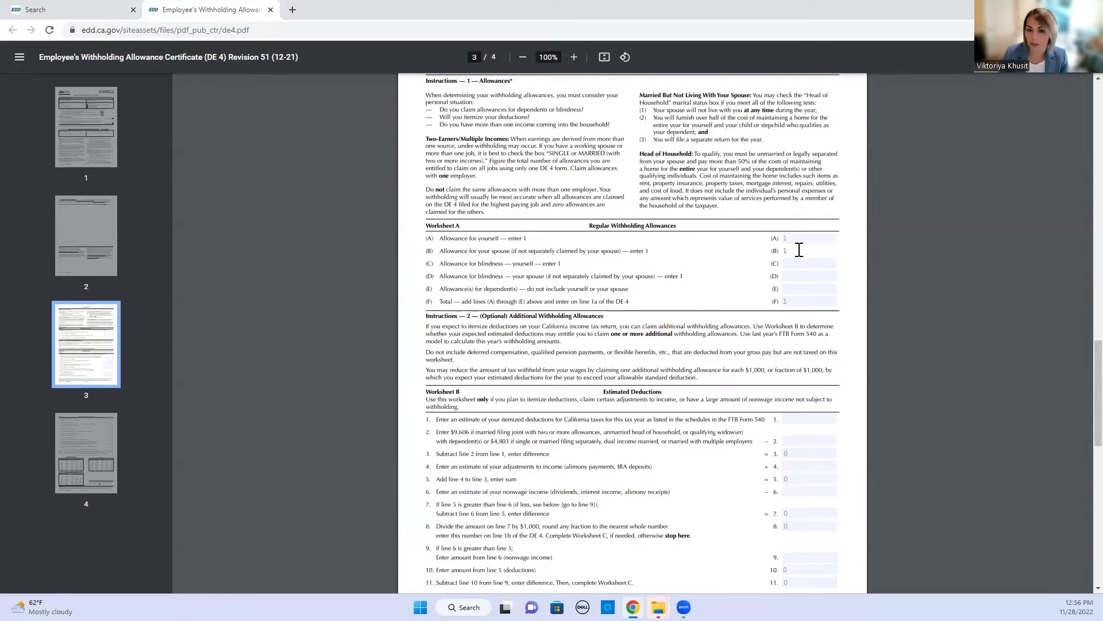
click(798, 264)
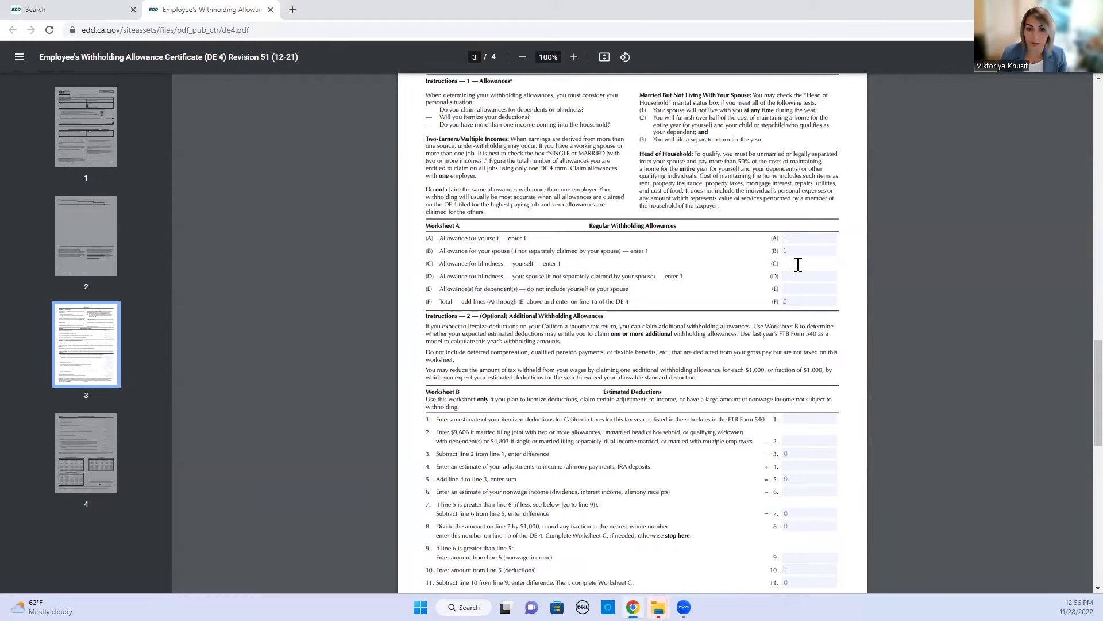
click(799, 273)
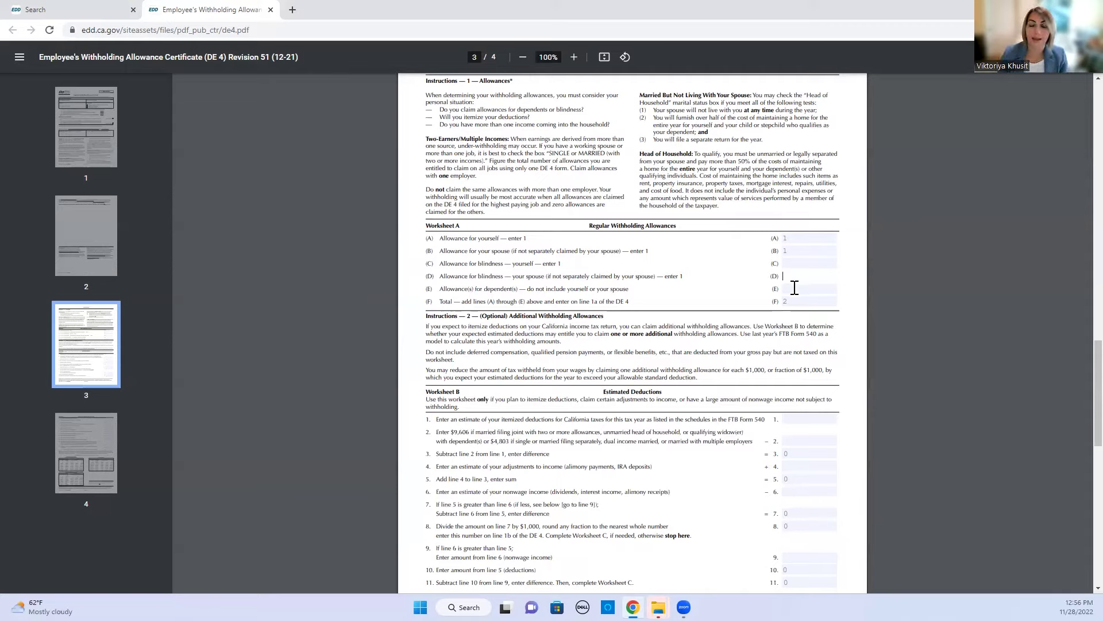
click(797, 288)
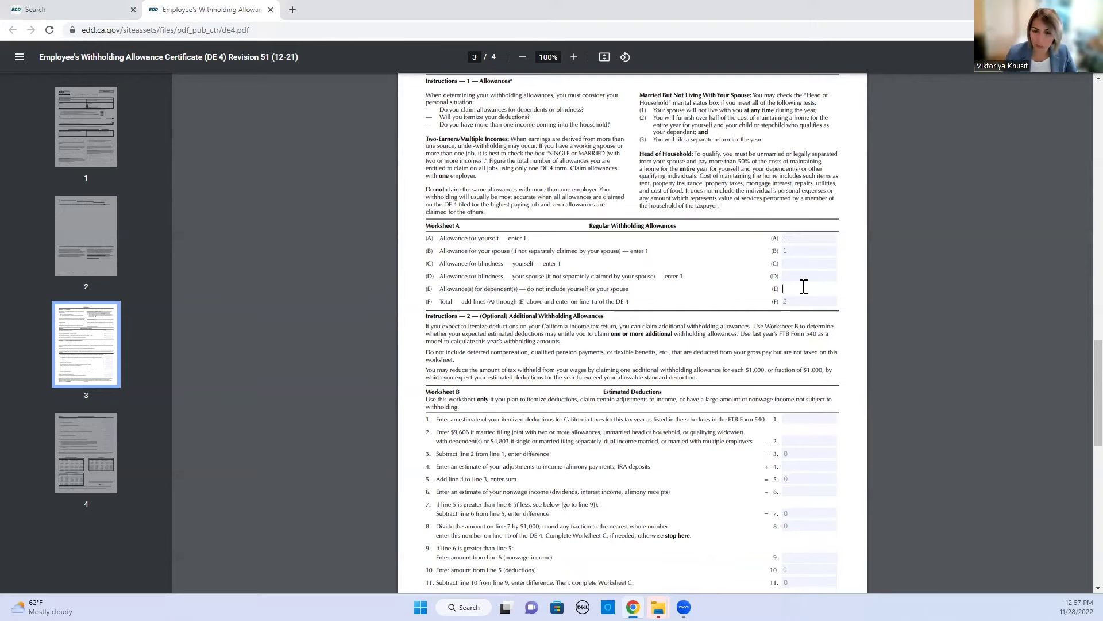
text(3)
key(Tab)
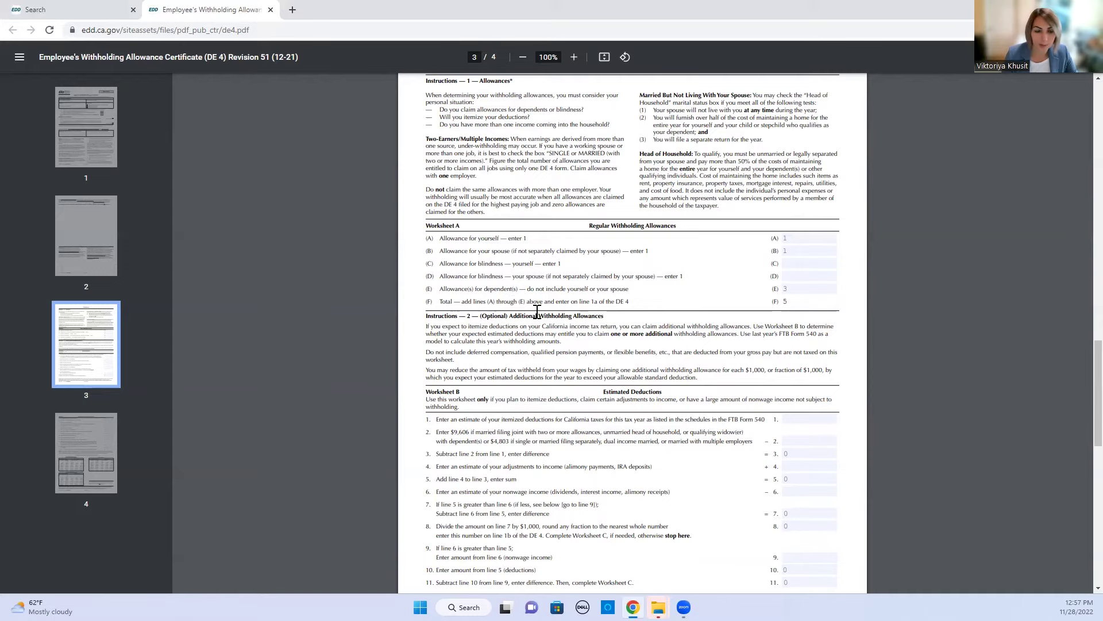
Return to page 1 and delete the 0 from the line 2 Worksheet C additional amount.
scroll(637, 236, up, 15)
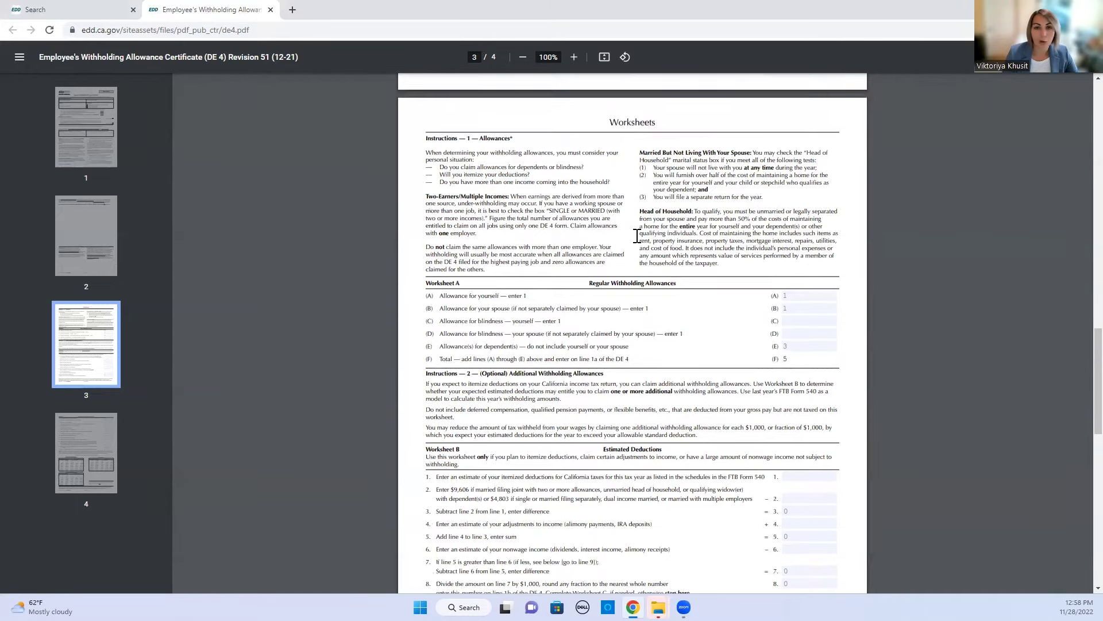
scroll(637, 236, up, 3)
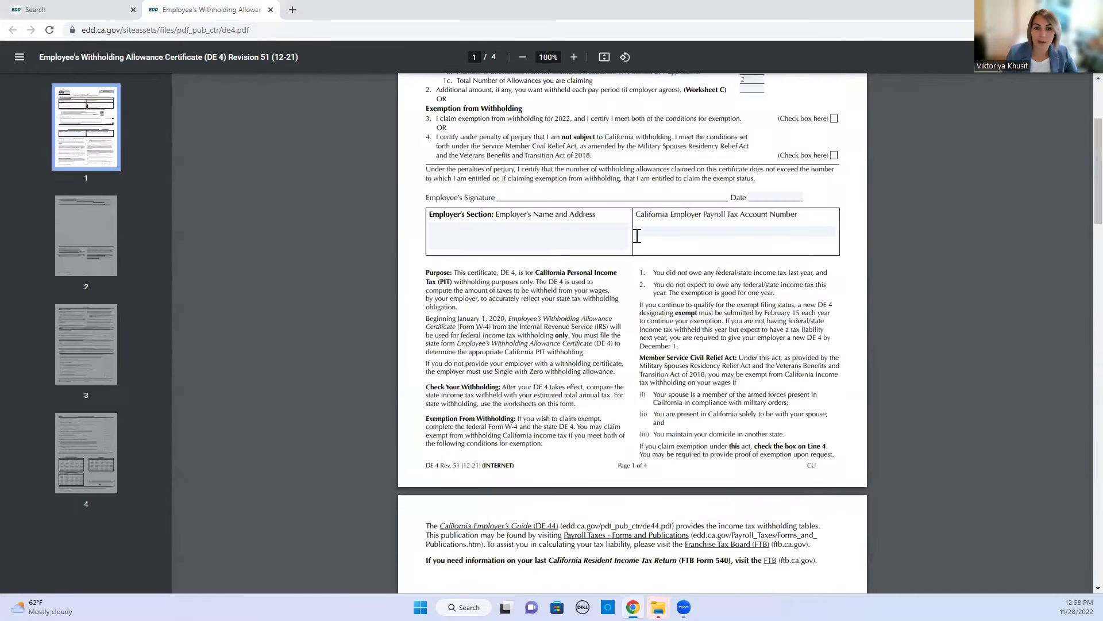
scroll(757, 250, up, 3)
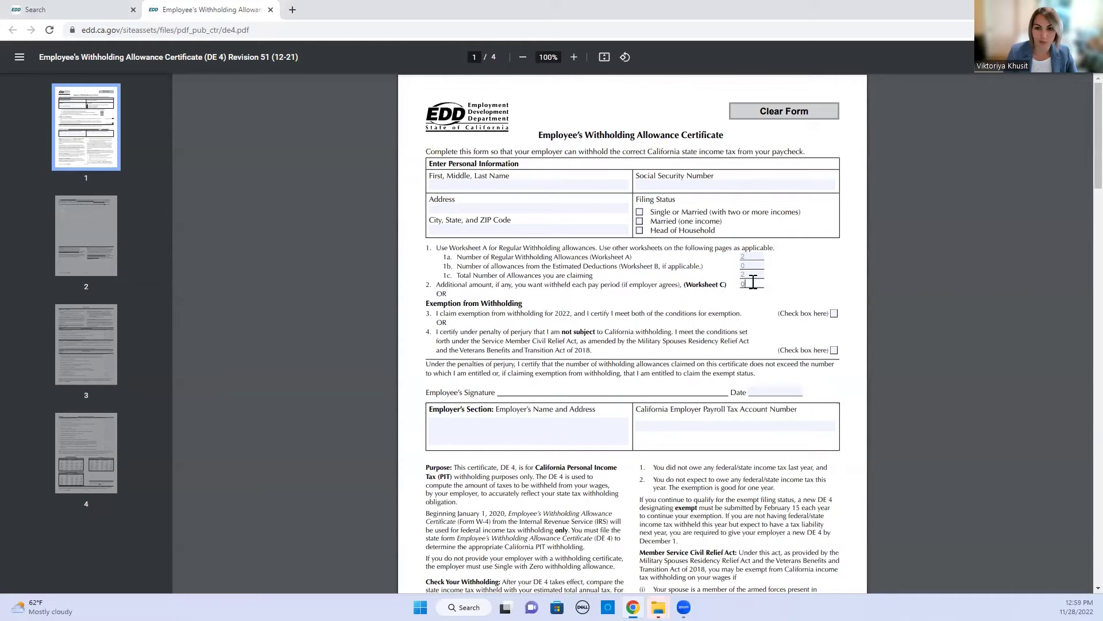
key(Tab)
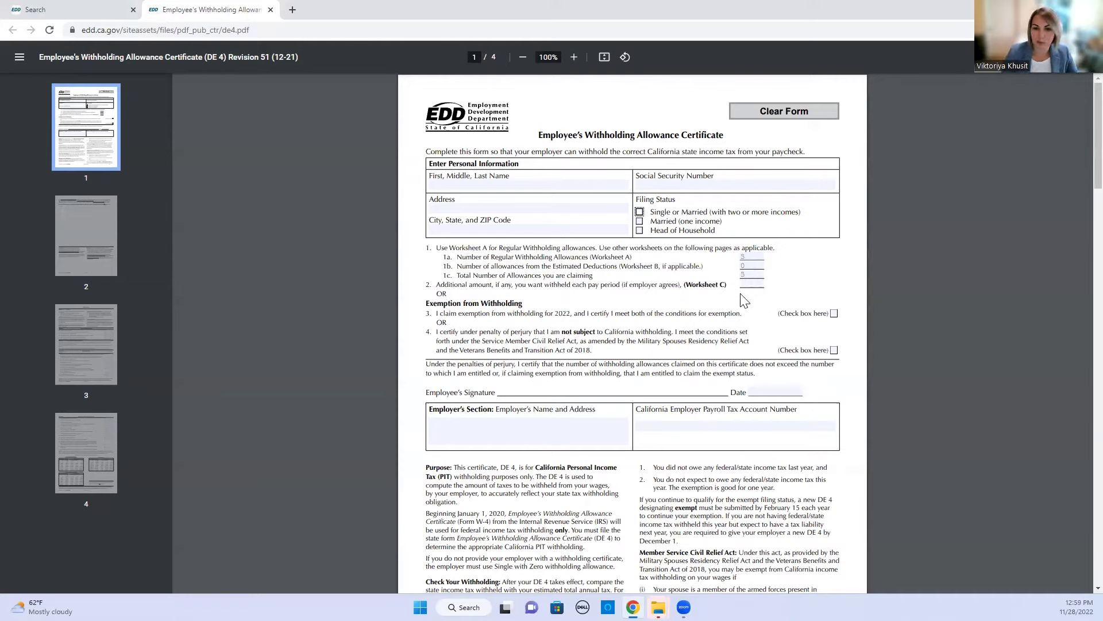
click(752, 282)
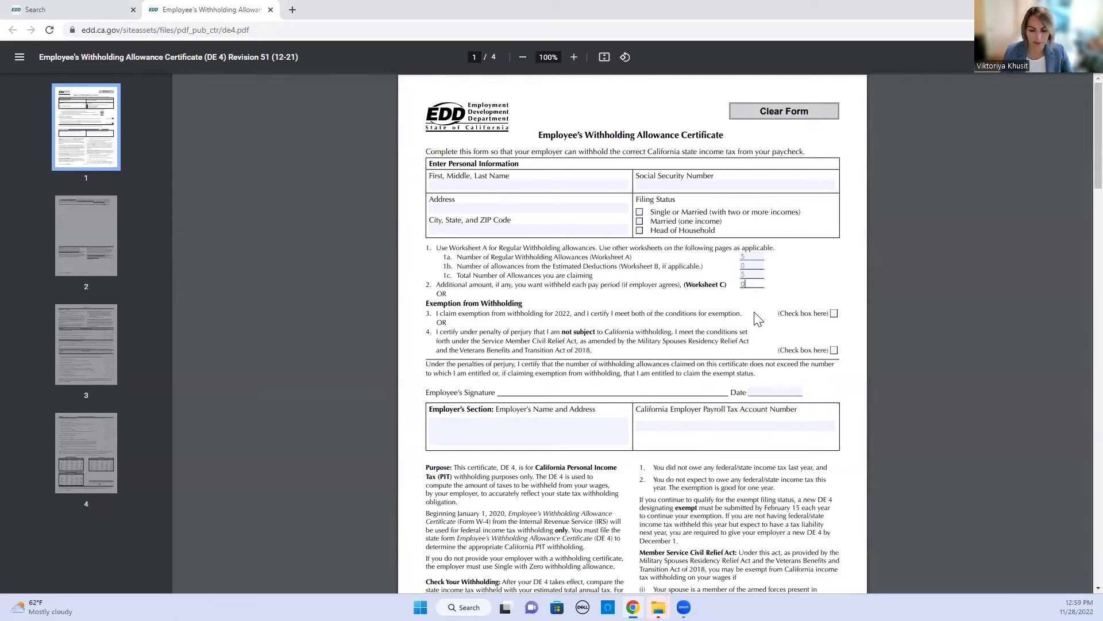
key(BackSpace)
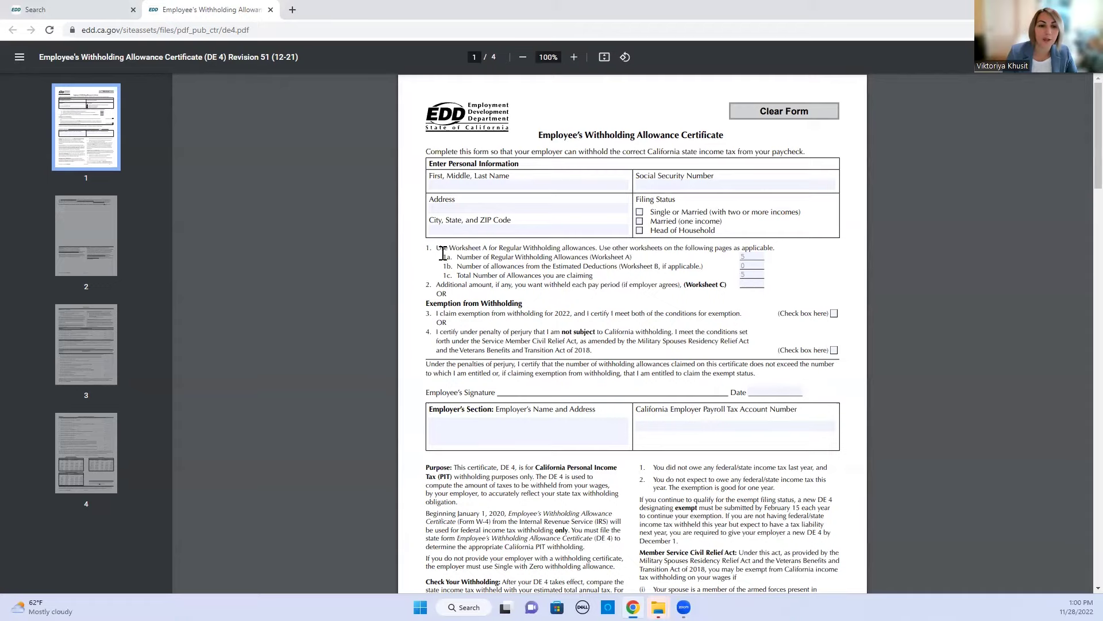
scroll(540, 341, down, 20)
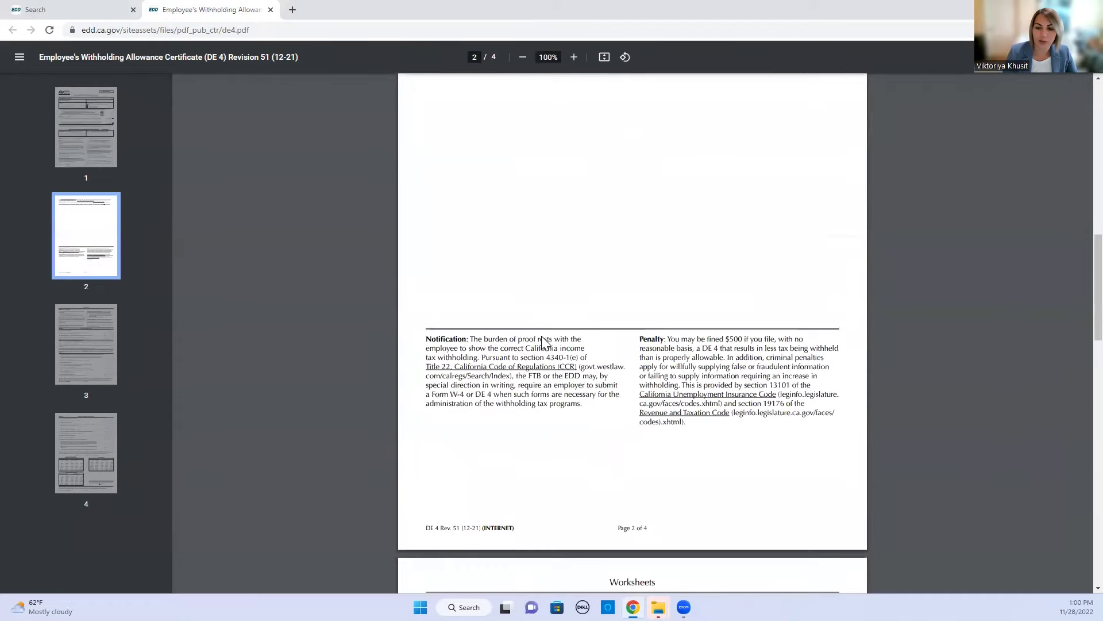
scroll(546, 342, down, 4)
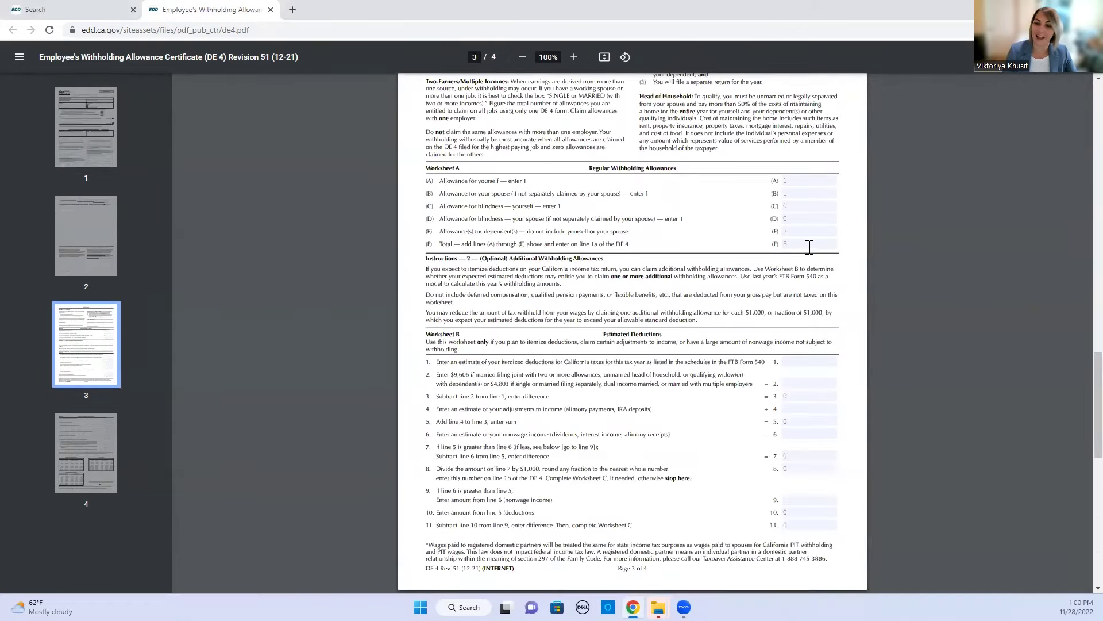
scroll(810, 247, up, 20)
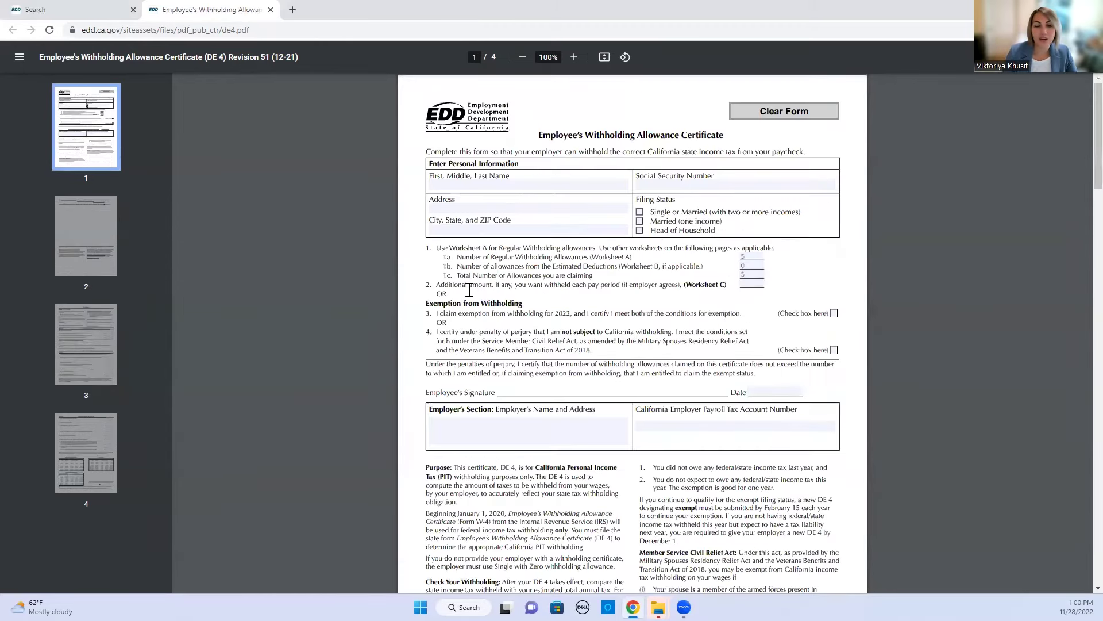
click(757, 283)
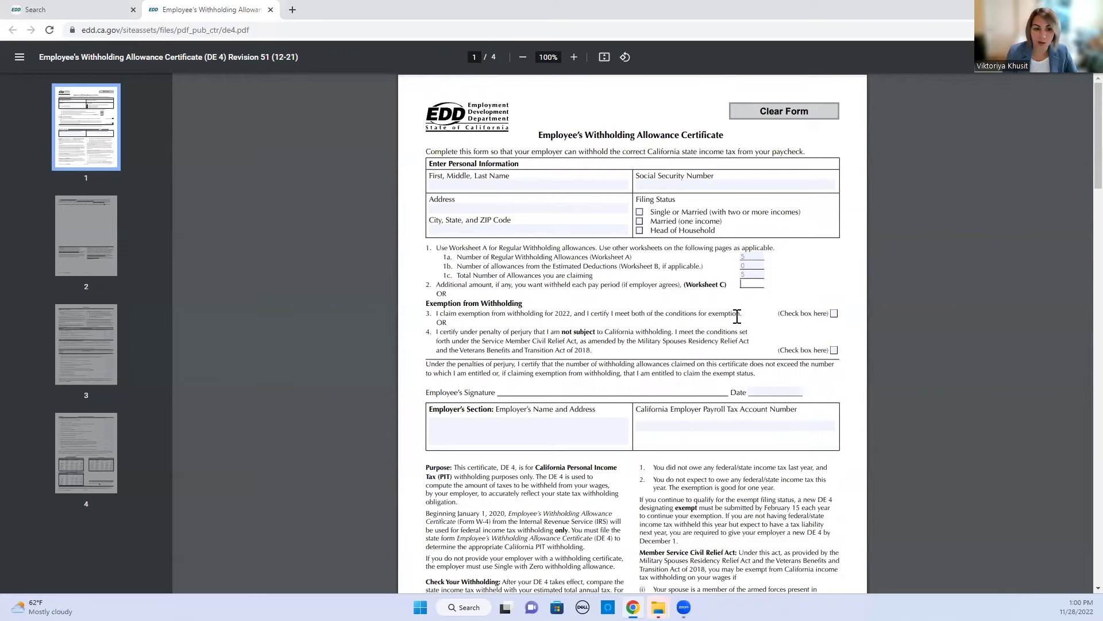
scroll(475, 271, down, 1)
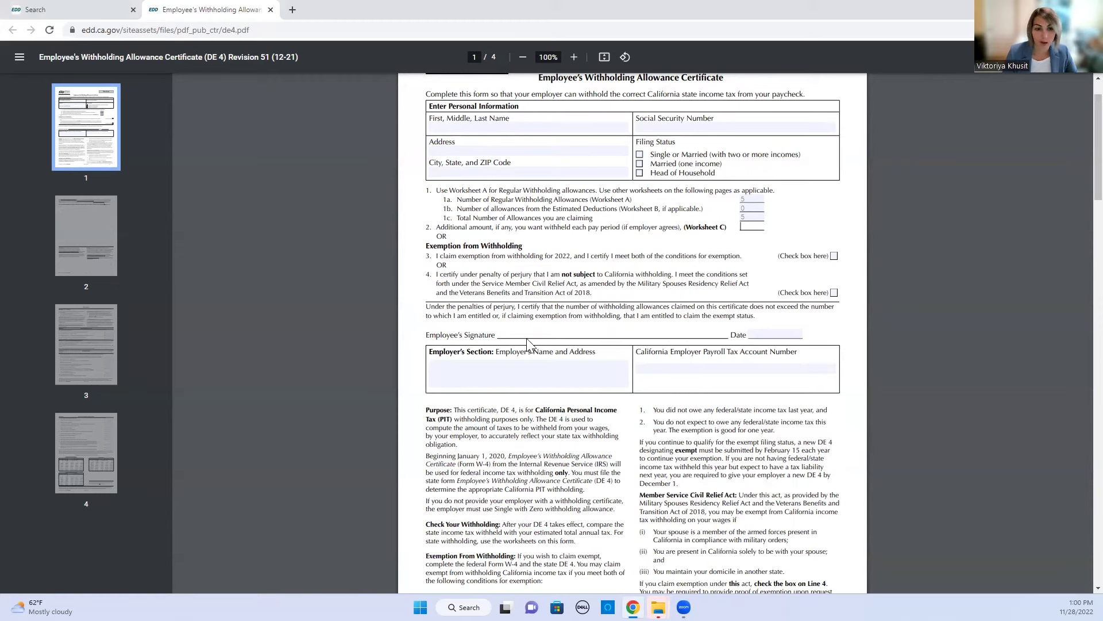
Select the Date field beside the signature, then scroll up toward the top of page 1.
click(757, 333)
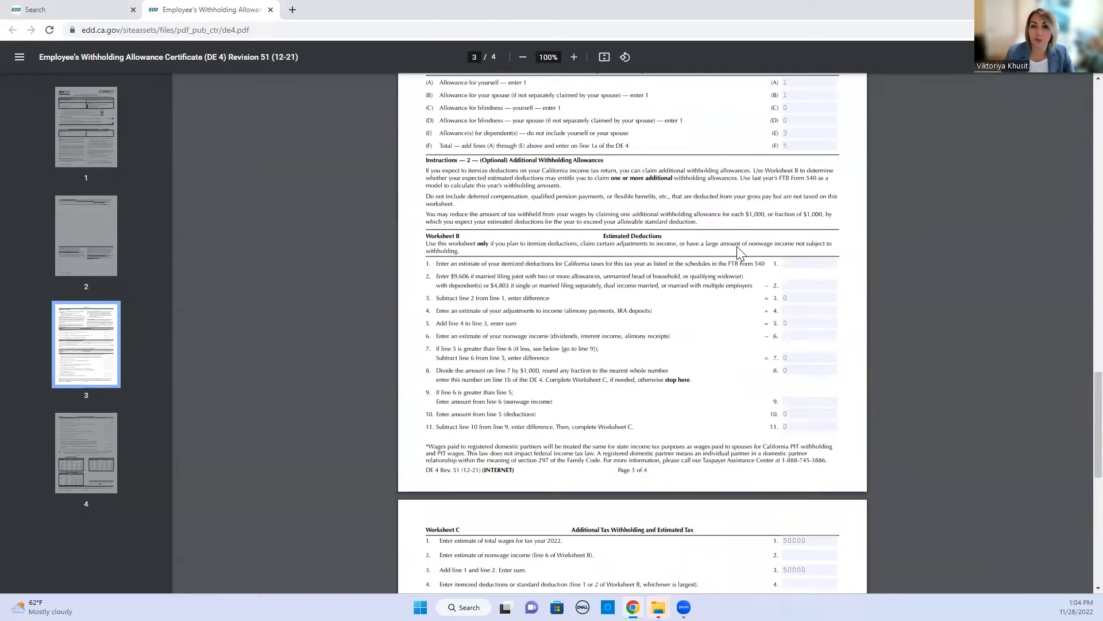
scroll(740, 253, up, 20)
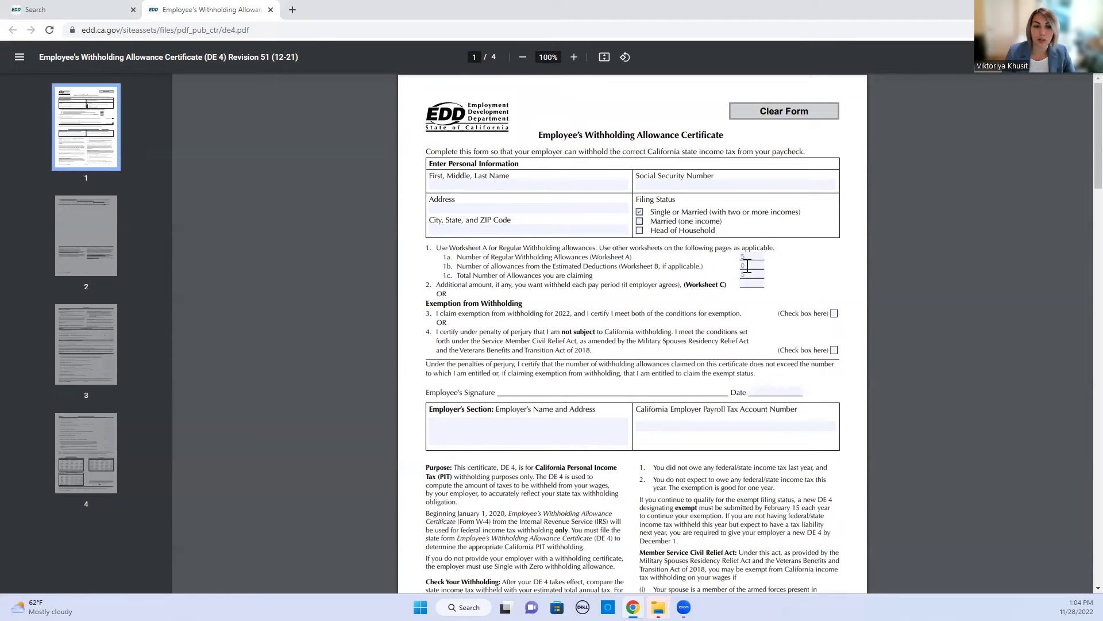
scroll(747, 266, down, 1)
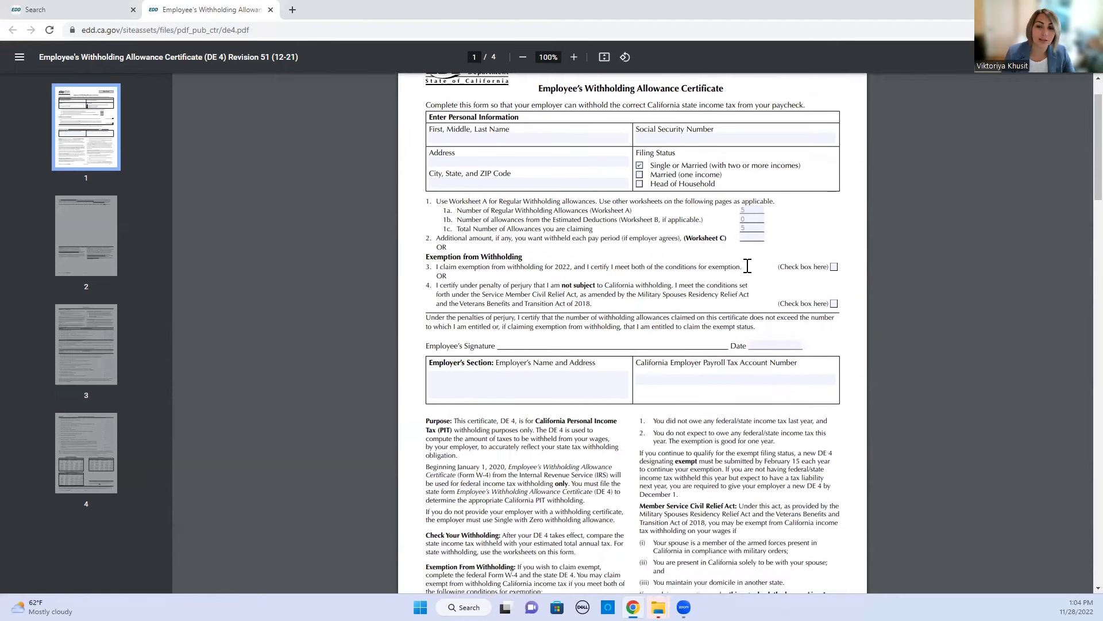